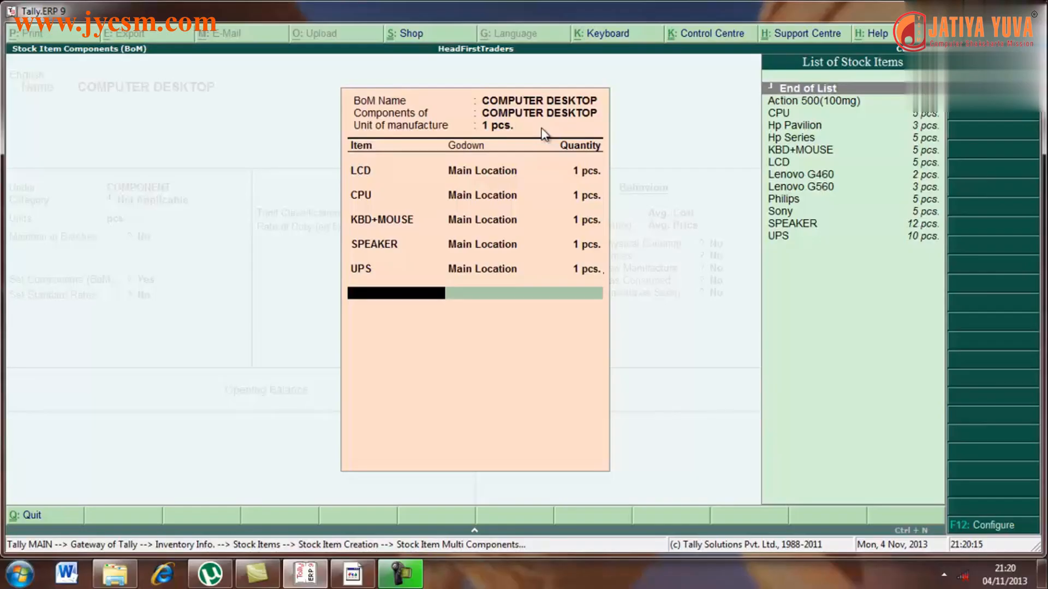
# - Finish the bill of materials for COMPUTER DESKTOP and keep the default standard rate, tax and behaviour settings of the stock item
pyautogui.press('Return')
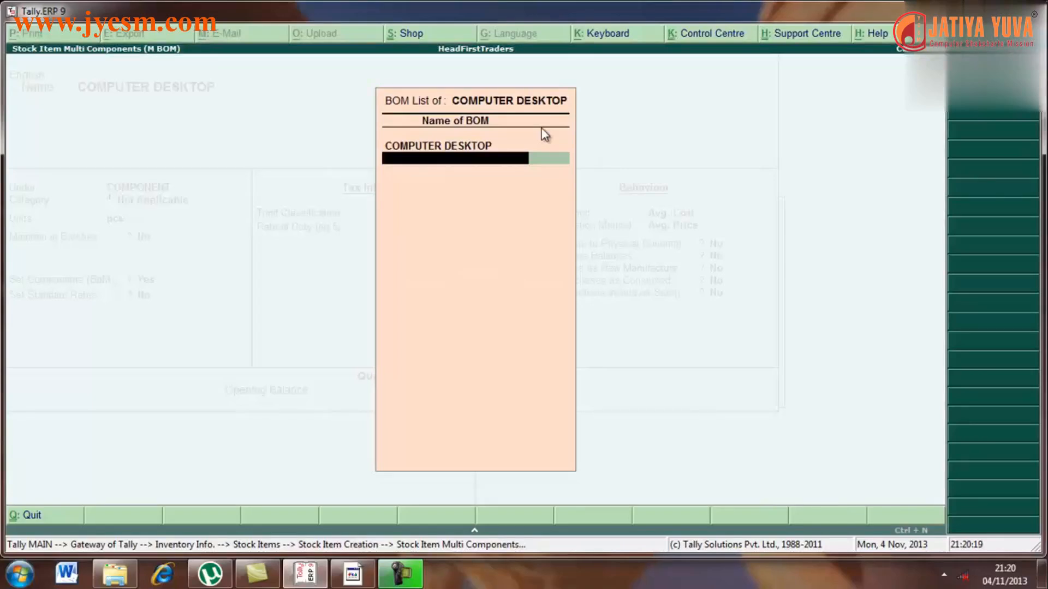
pyautogui.press('Return')
pyautogui.press('Return')
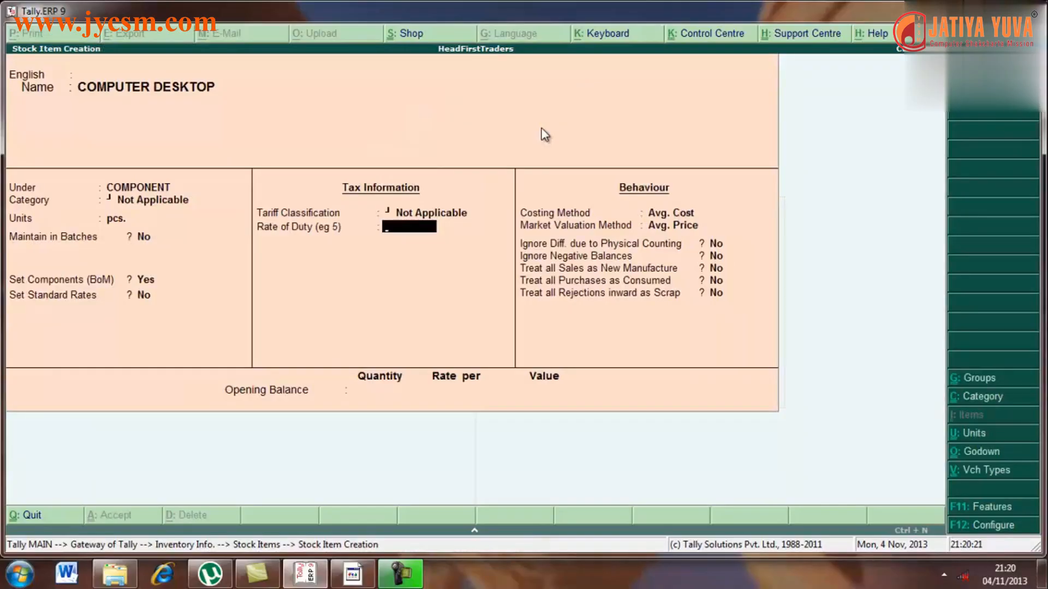
pyautogui.press('Return')
pyautogui.press('Return')
pyautogui.press('Return')
pyautogui.press('Return')
pyautogui.press('Return')
pyautogui.press('Return')
pyautogui.press('Return')
pyautogui.press('Return')
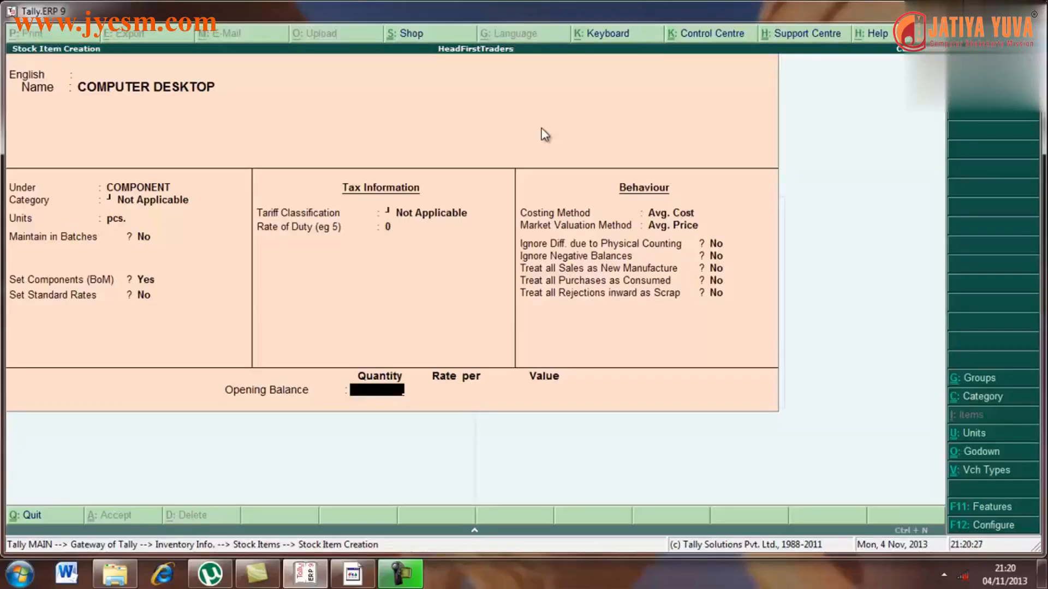
# - Set the opening balance of COMPUTER DESKTOP to 5 pcs. and allocate it to the Main Location godown
pyautogui.write('5')
pyautogui.press('Return')
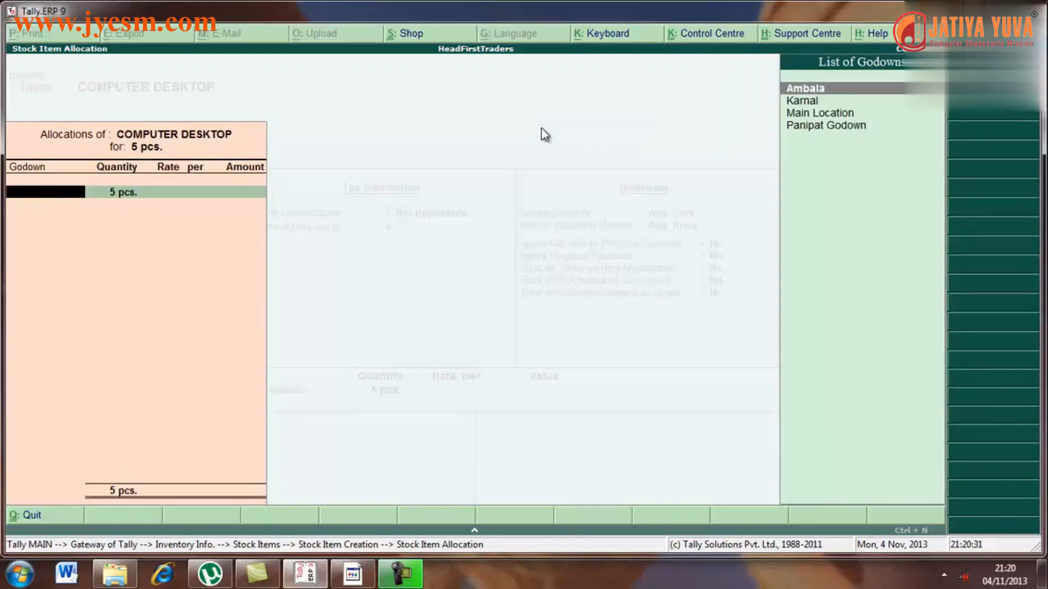
pyautogui.press('Down')
pyautogui.press('Down')
pyautogui.press('Return')
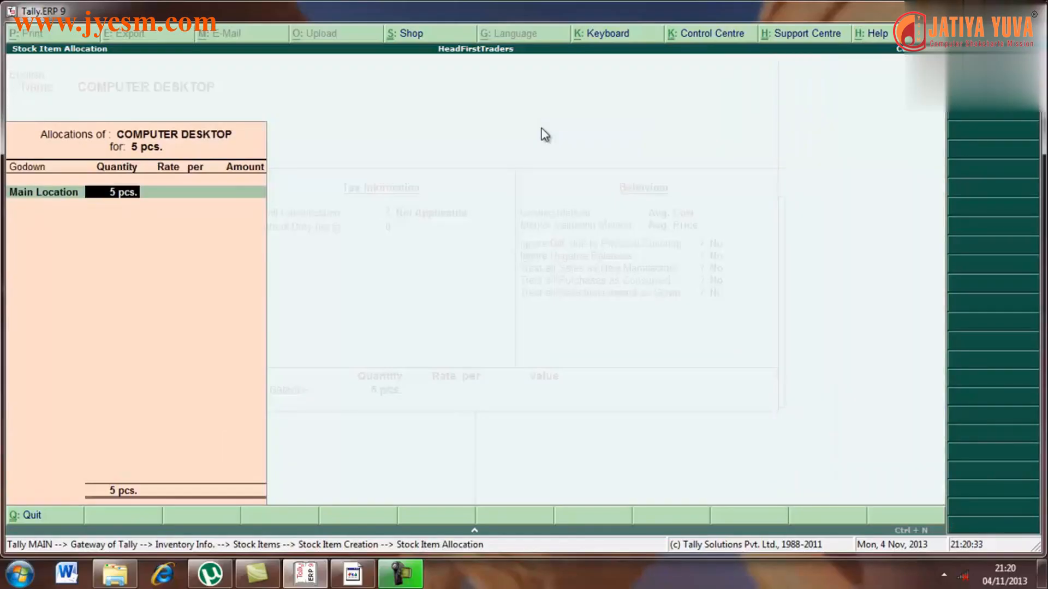
# - Set the opening rate to 18,700 per pcs. for the Main Location allocation and save the stock item
pyautogui.press('Return')
pyautogui.write('18500')
pyautogui.press('Return')
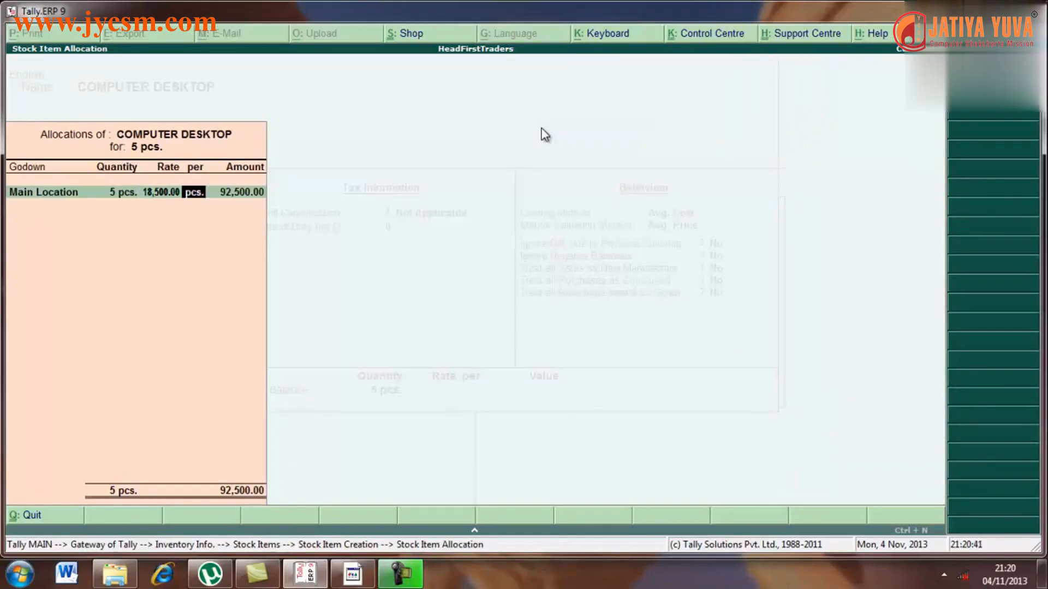
pyautogui.press('BackSpace')
pyautogui.write('18,700')
pyautogui.press('Return')
pyautogui.press('Return')
pyautogui.press('Return')
pyautogui.press('Return')
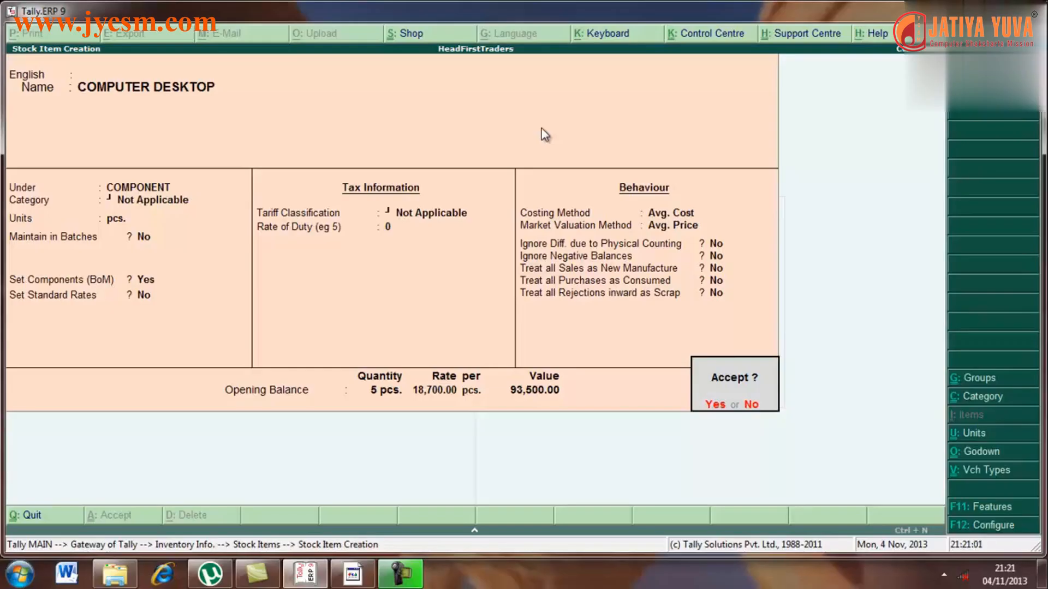
pyautogui.press('y')
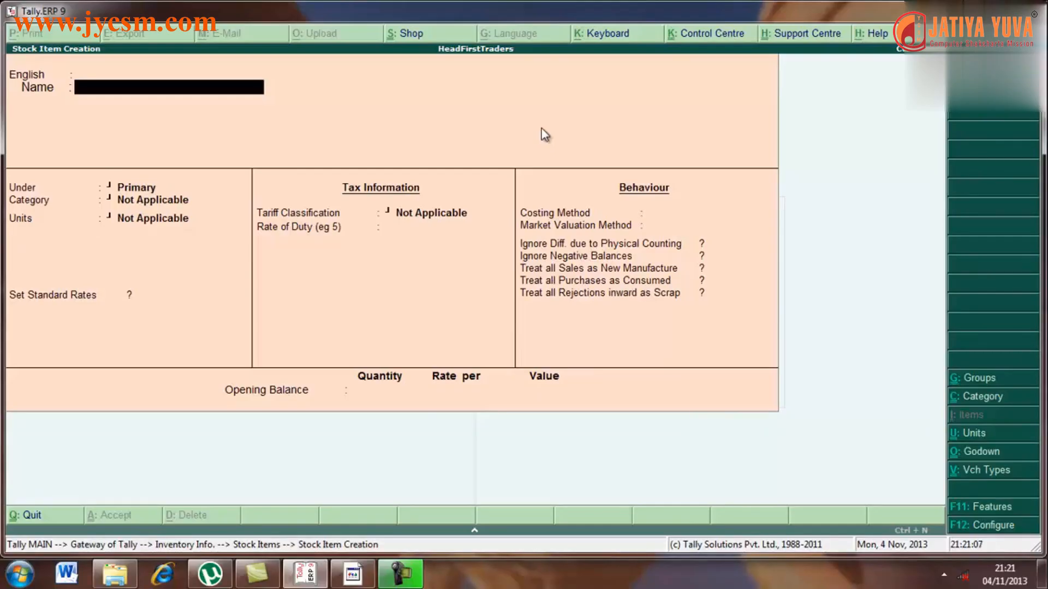
# - Leave stock item creation and return to the Gateway of Tally
pyautogui.press('Escape')
pyautogui.press('y')
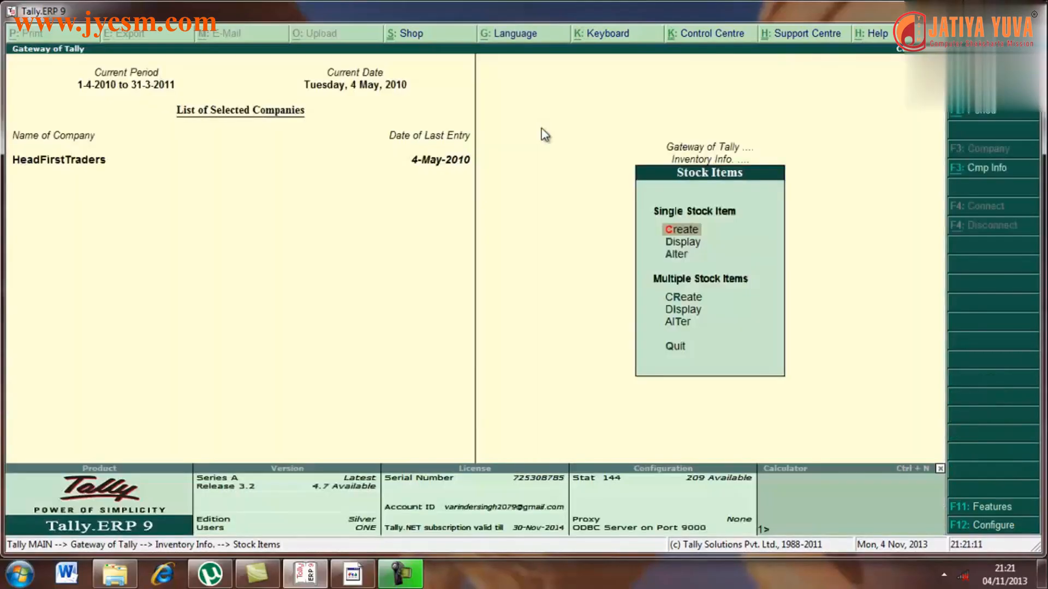
pyautogui.press('Escape')
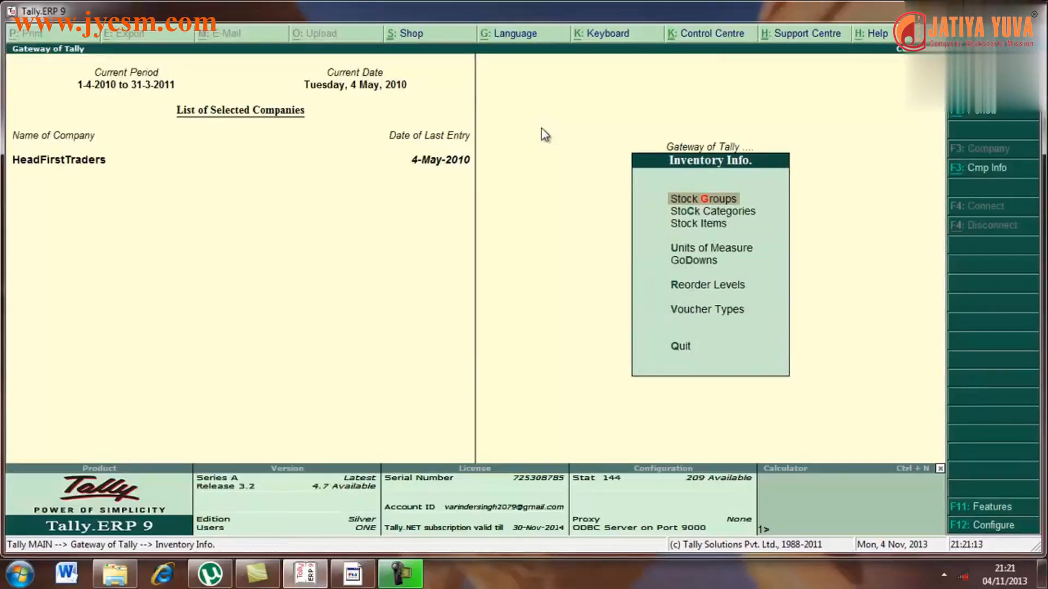
pyautogui.press('Escape')
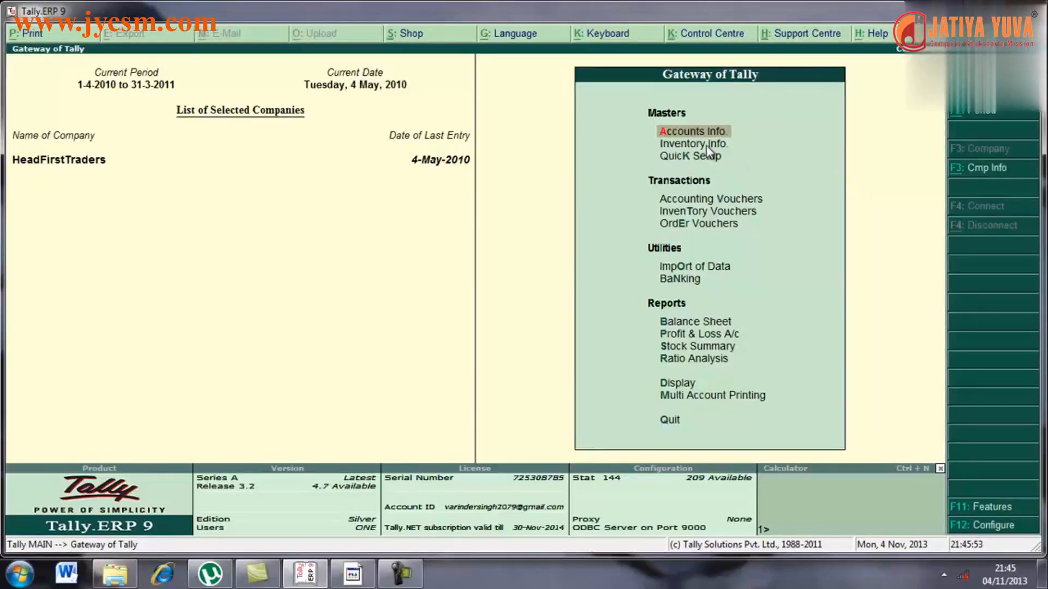
# - Open the creation form for a new voucher type under the inventory masters
pyautogui.press('Down')
pyautogui.press('Return')
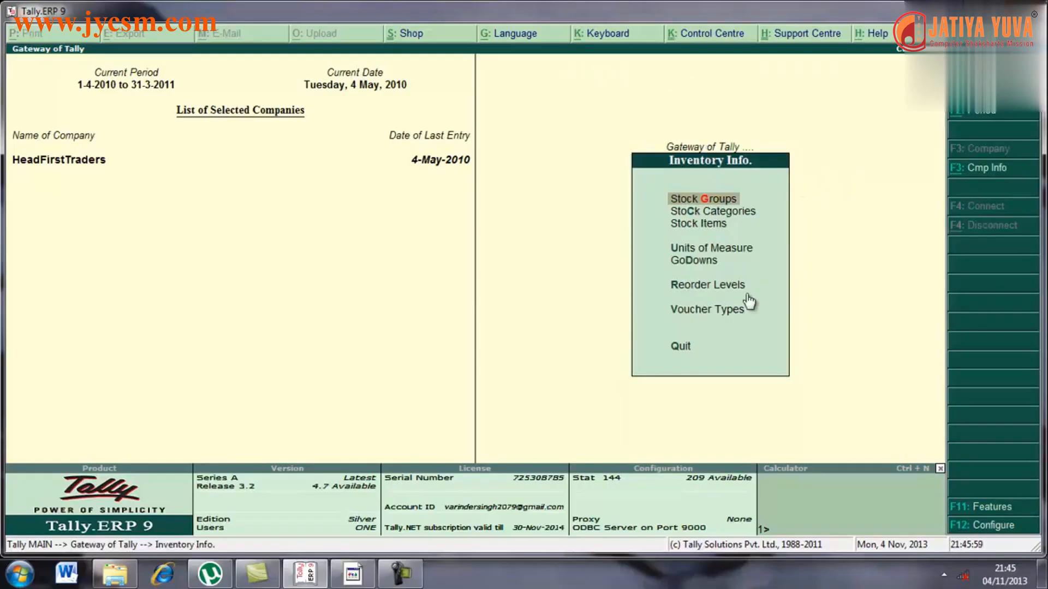
pyautogui.click(731, 313)
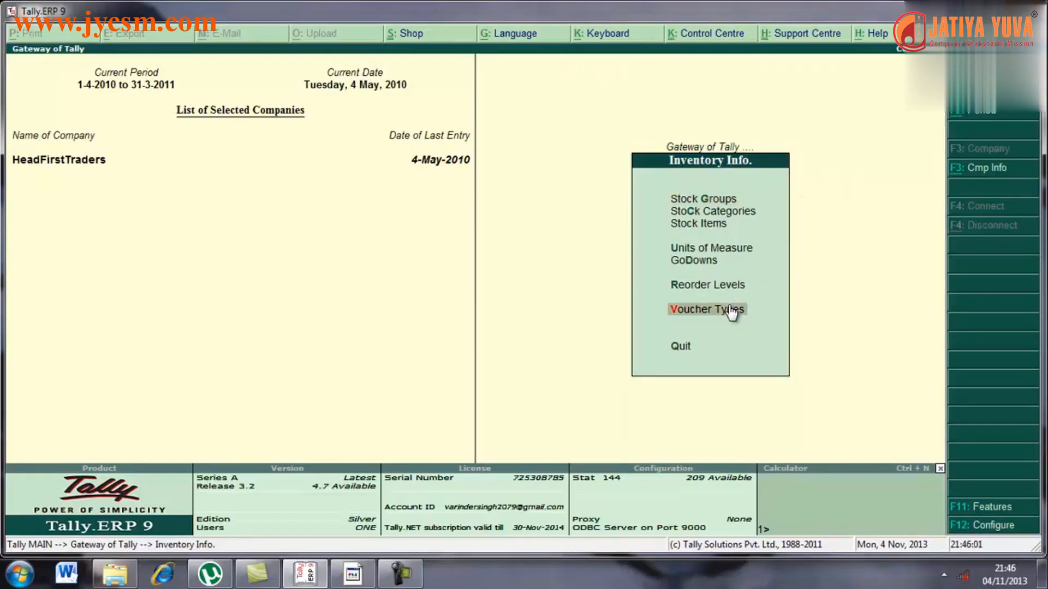
pyautogui.click(731, 312)
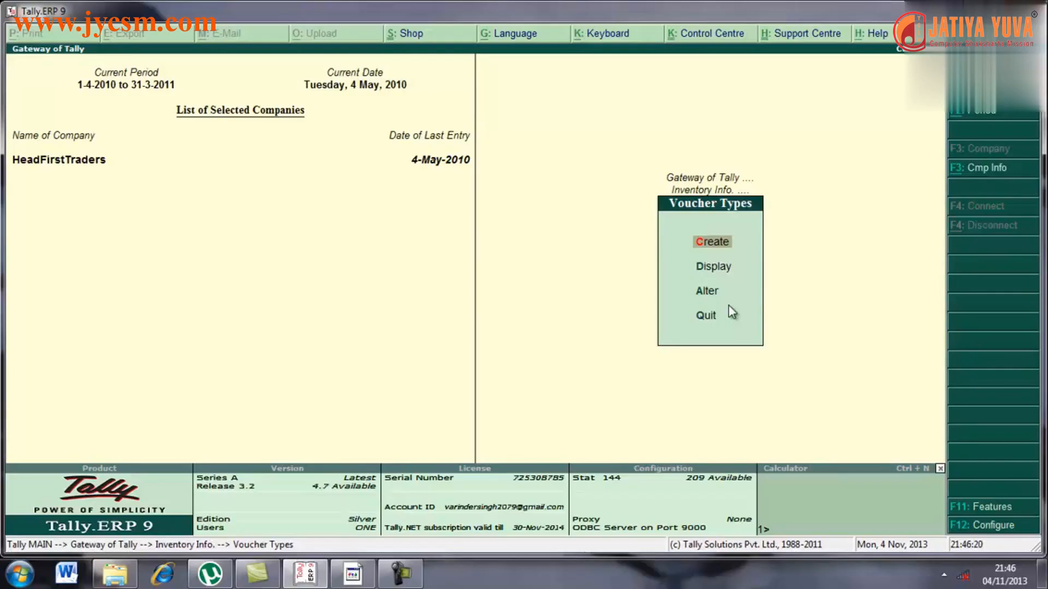
pyautogui.click(726, 250)
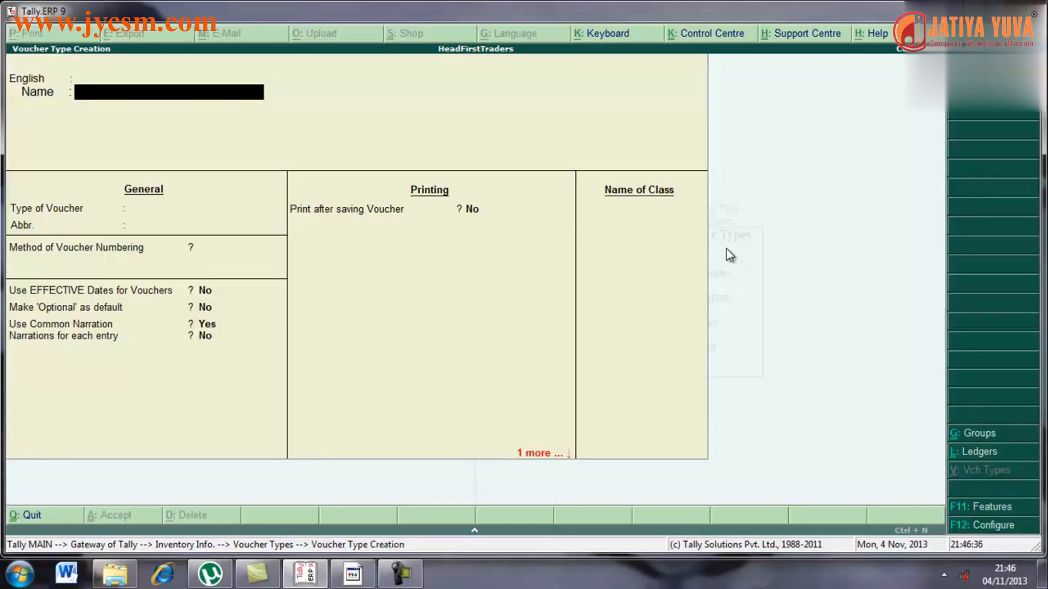
# - Name the new voucher type ASSEMBLING VCH, leaving the alias and additional language empty
pyautogui.write('ASSEMBLING')
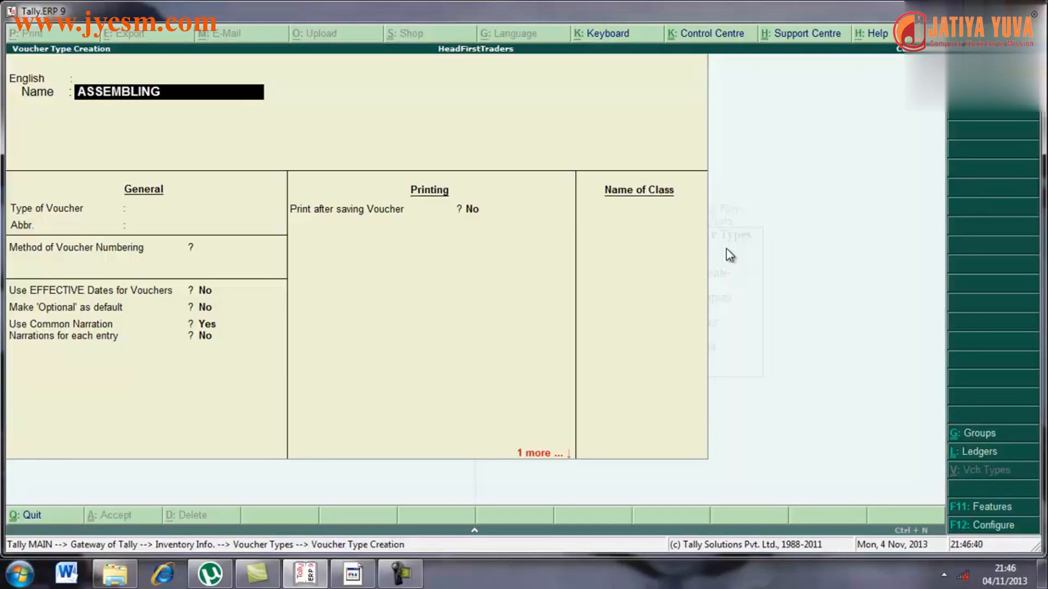
pyautogui.write(' VOUC')
pyautogui.press('BackSpace')
pyautogui.press('BackSpace')
pyautogui.press('BackSpace')
pyautogui.write('CH')
pyautogui.press('Return')
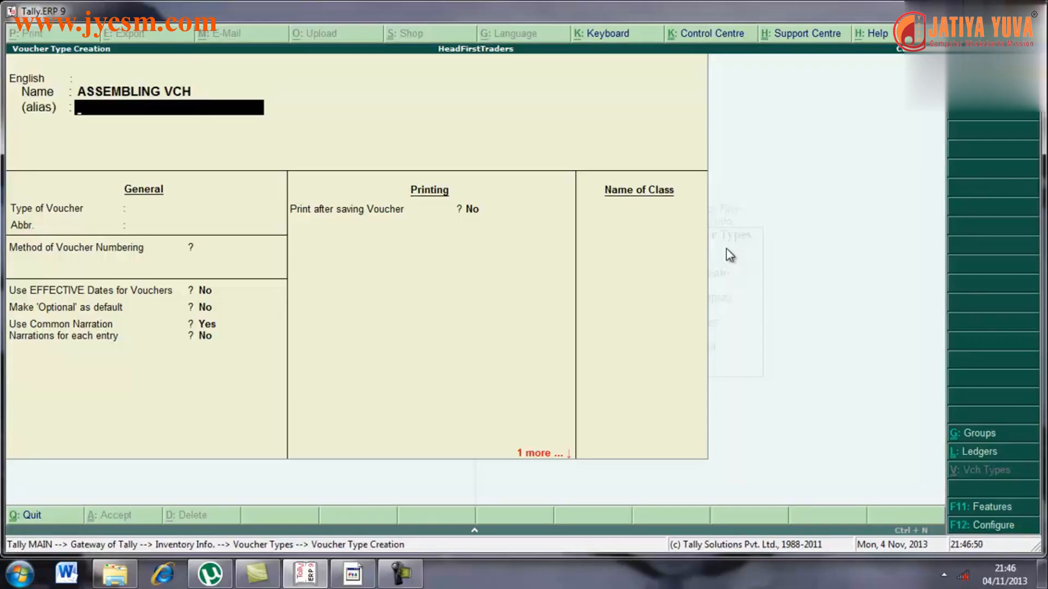
pyautogui.press('Return')
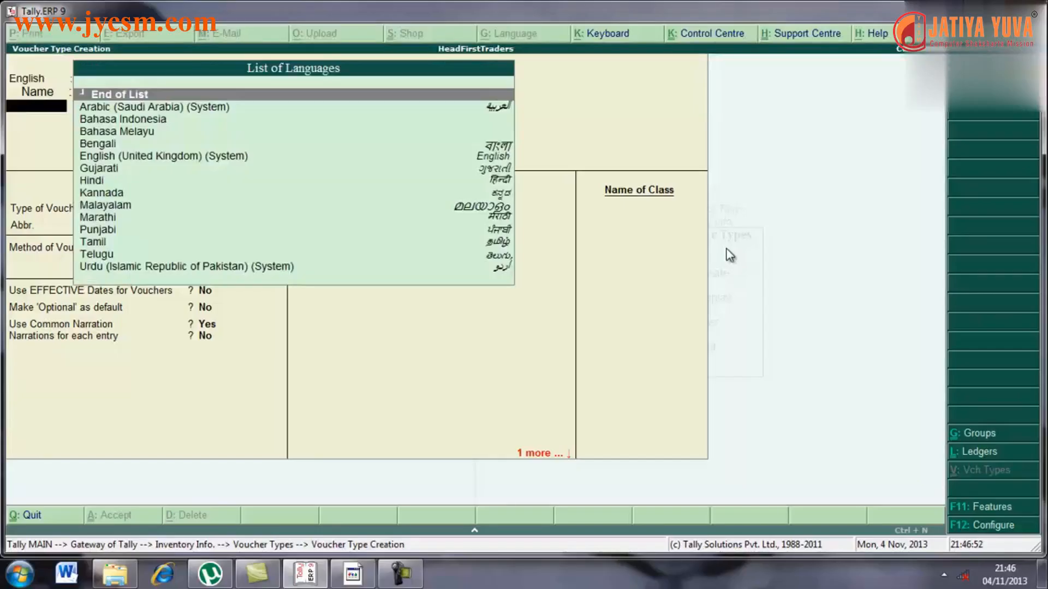
pyautogui.press('Return')
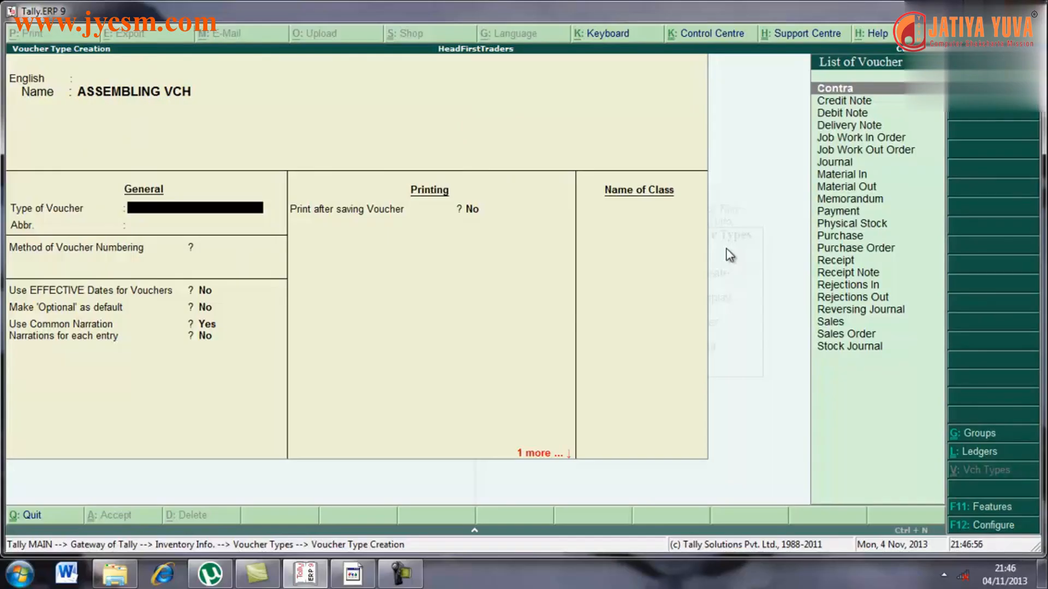
# - Set the type of voucher to Stock Journal with the default abbreviation and Automatic voucher numbering
pyautogui.write('S')
pyautogui.press('Down')
pyautogui.press('Down')
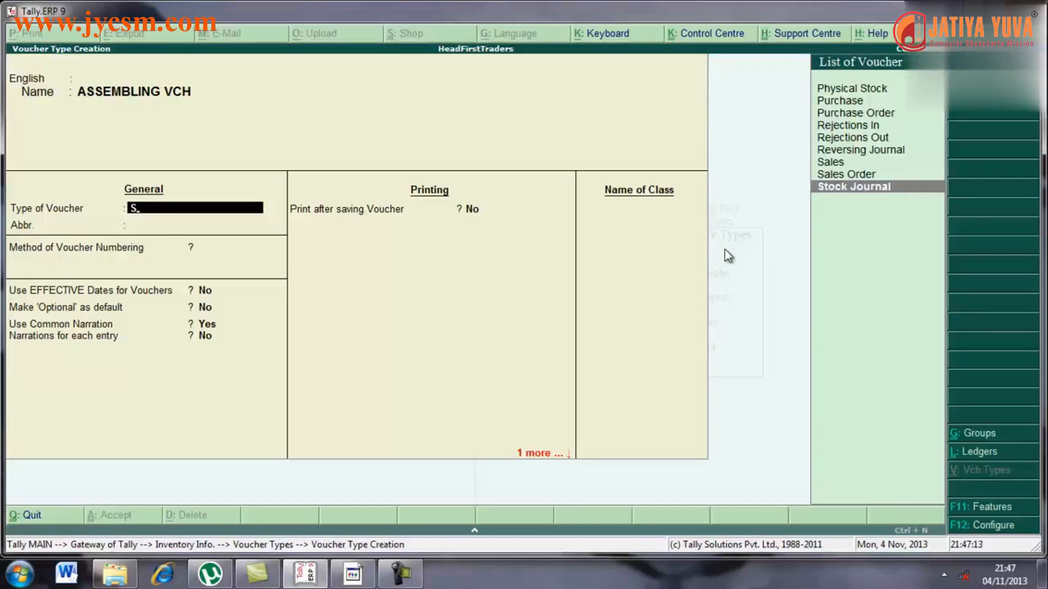
pyautogui.press('Return')
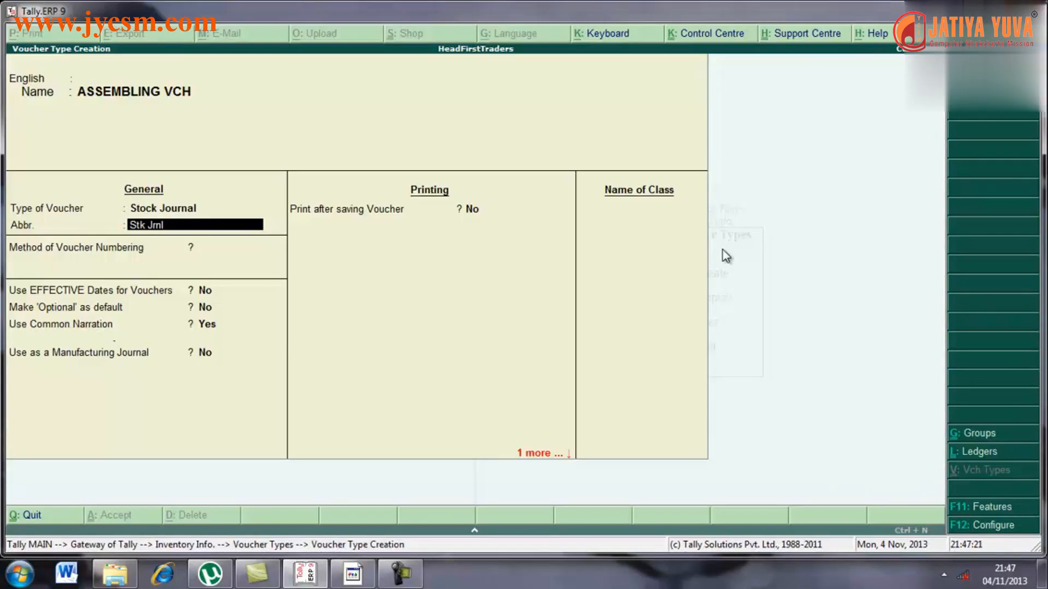
pyautogui.press('Return')
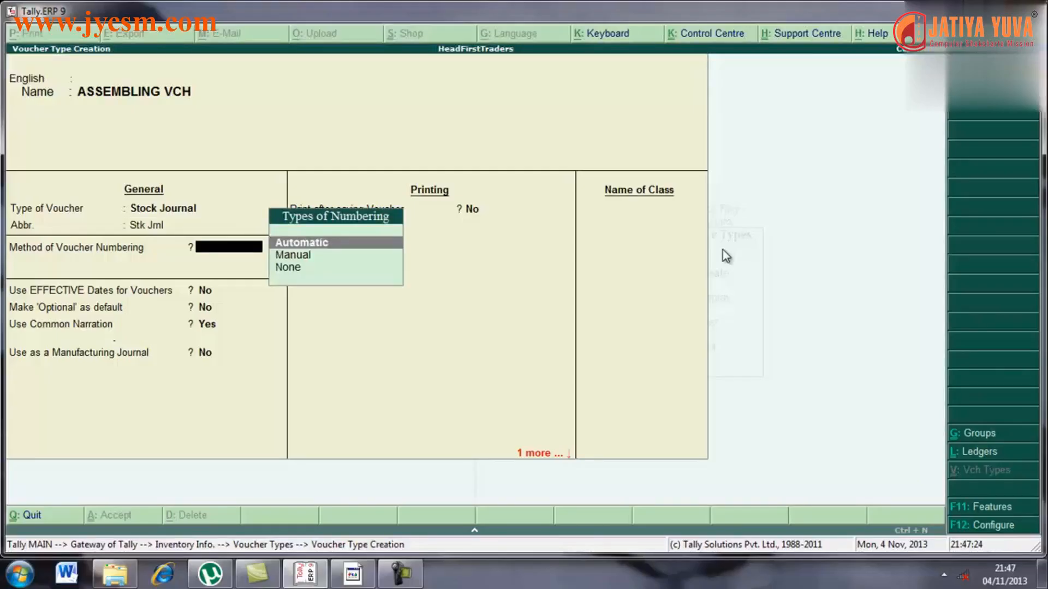
pyautogui.press('Return')
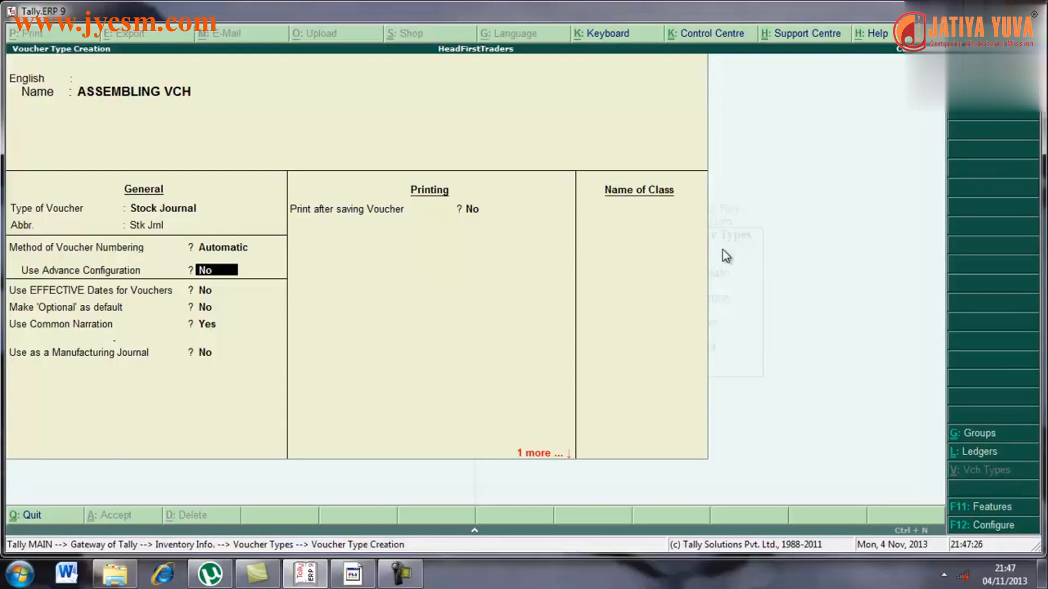
# - Set Use as a Manufacturing Journal to Yes, keep the other options at their defaults, and save the voucher type
pyautogui.press('Return')
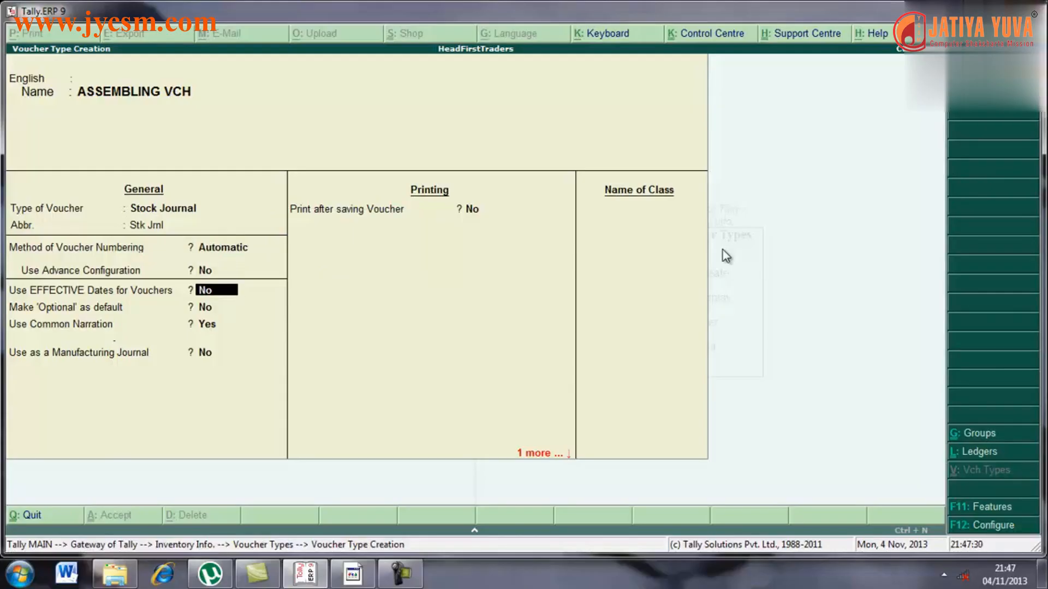
pyautogui.press('Return')
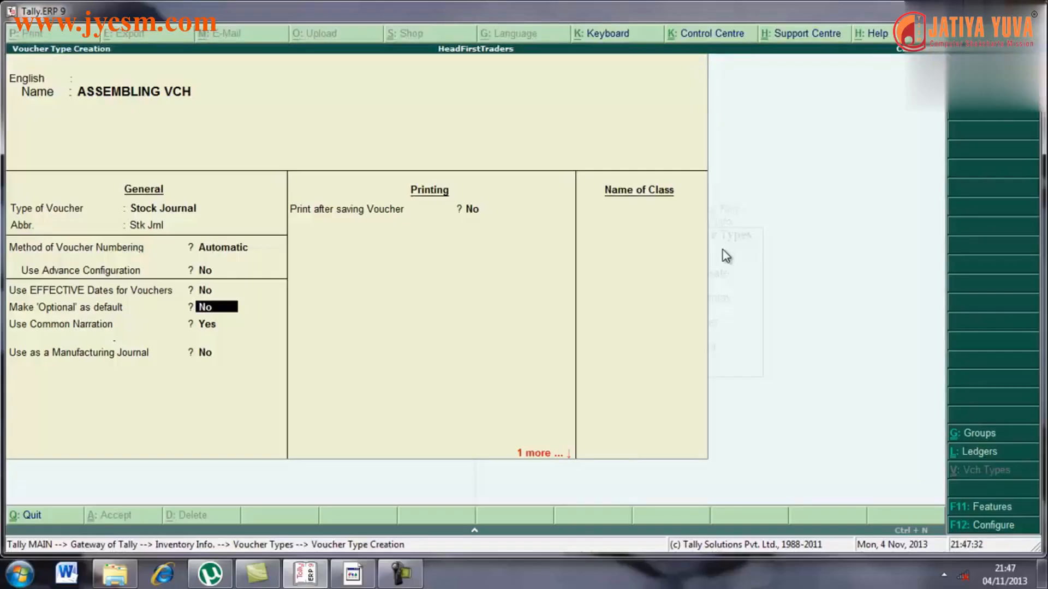
pyautogui.press('Return')
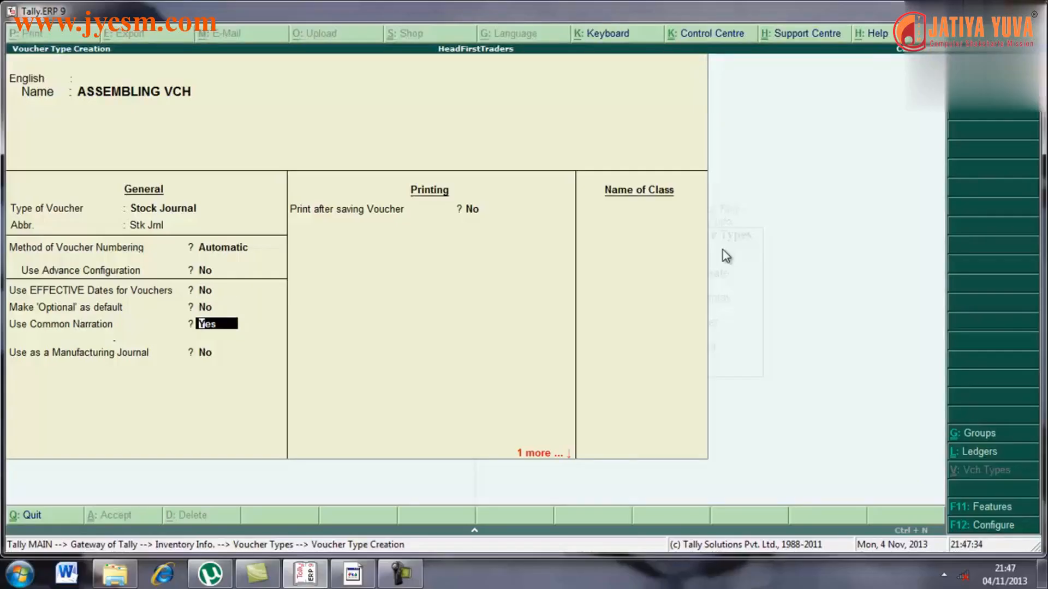
pyautogui.press('Return')
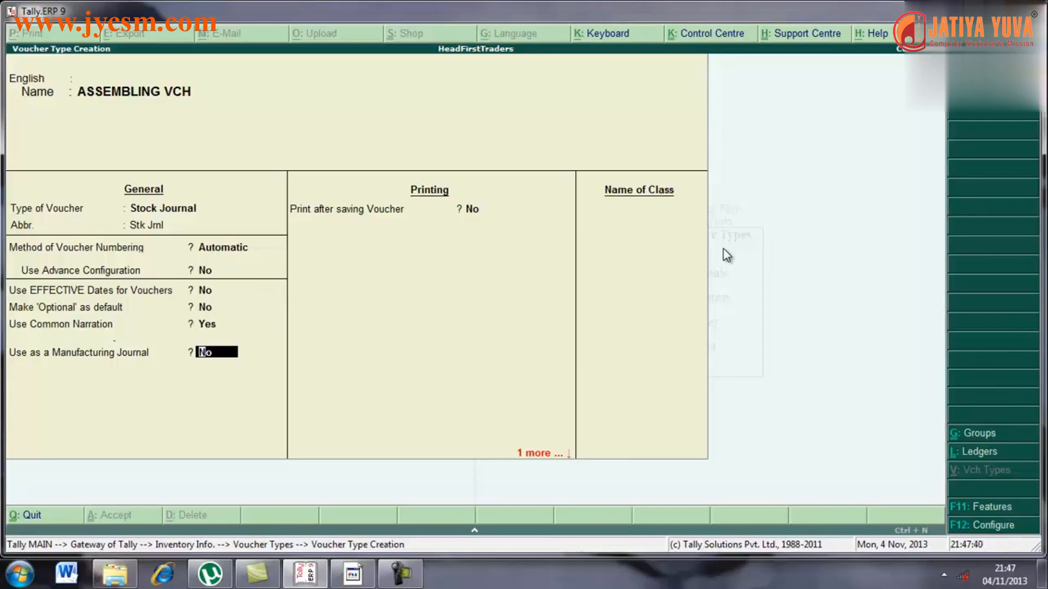
pyautogui.write('YES')
pyautogui.press('Return')
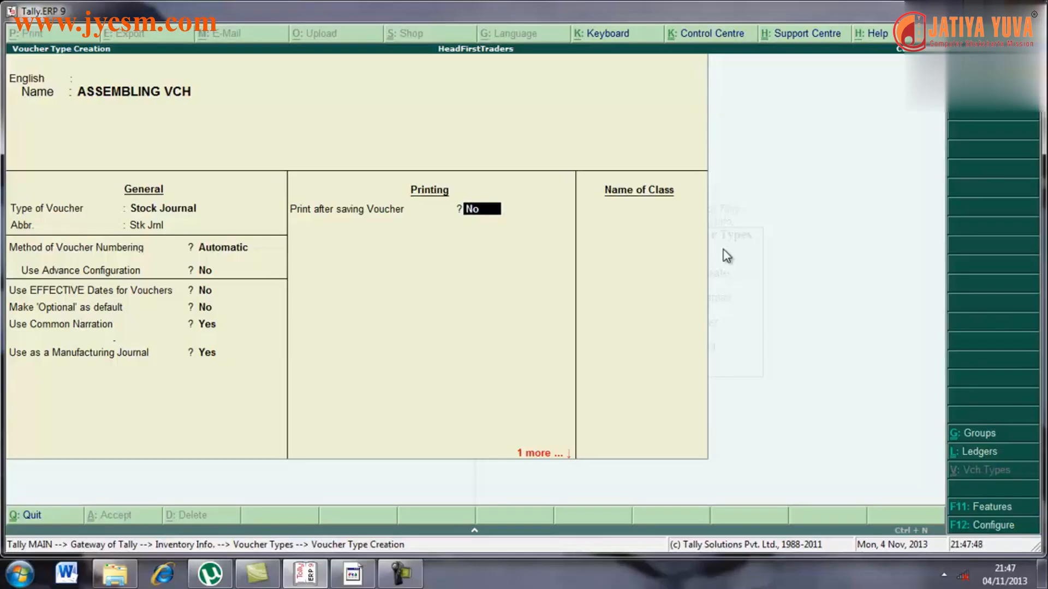
pyautogui.press('Return')
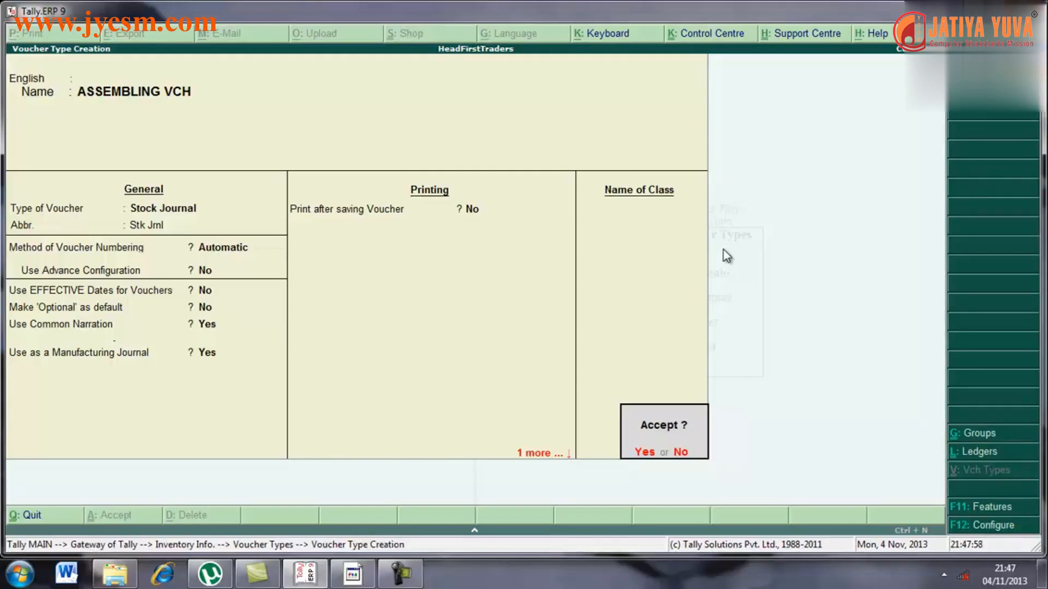
pyautogui.press('Return')
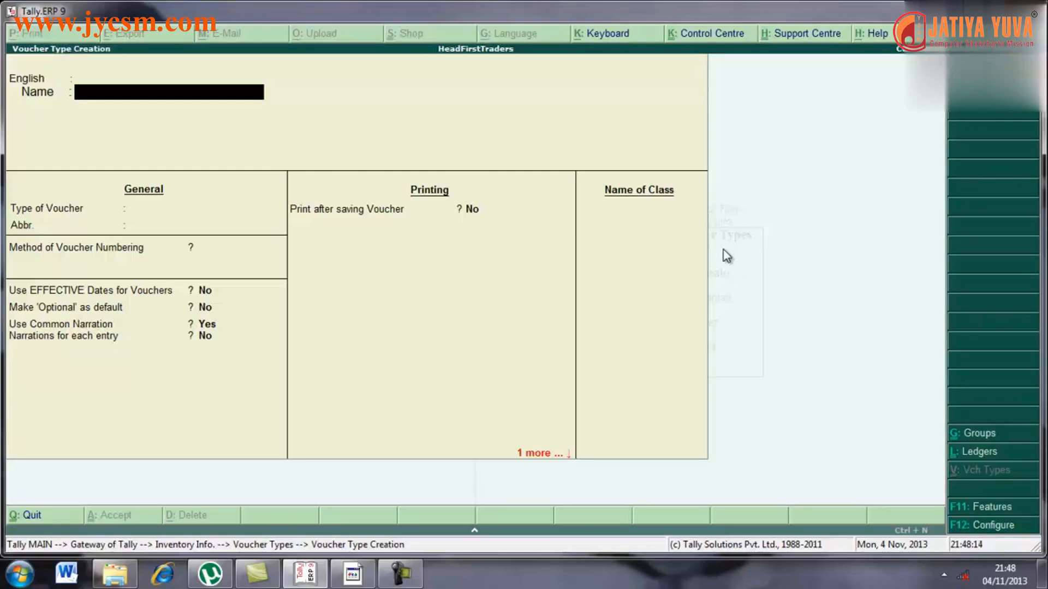
# - Leave voucher type creation and return to the Gateway of Tally
pyautogui.press('Escape')
pyautogui.press('y')
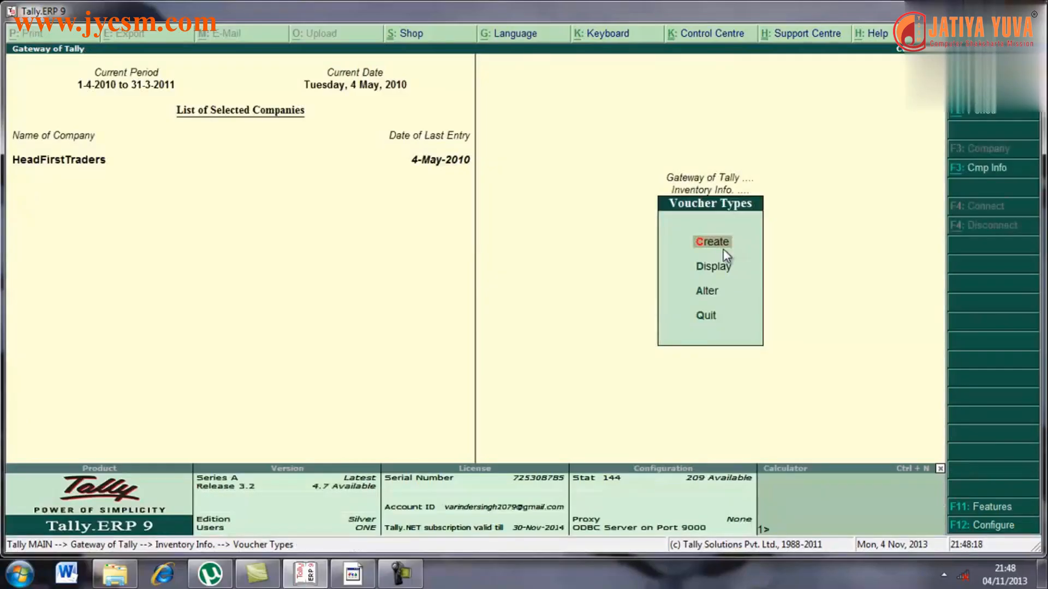
pyautogui.press('Escape')
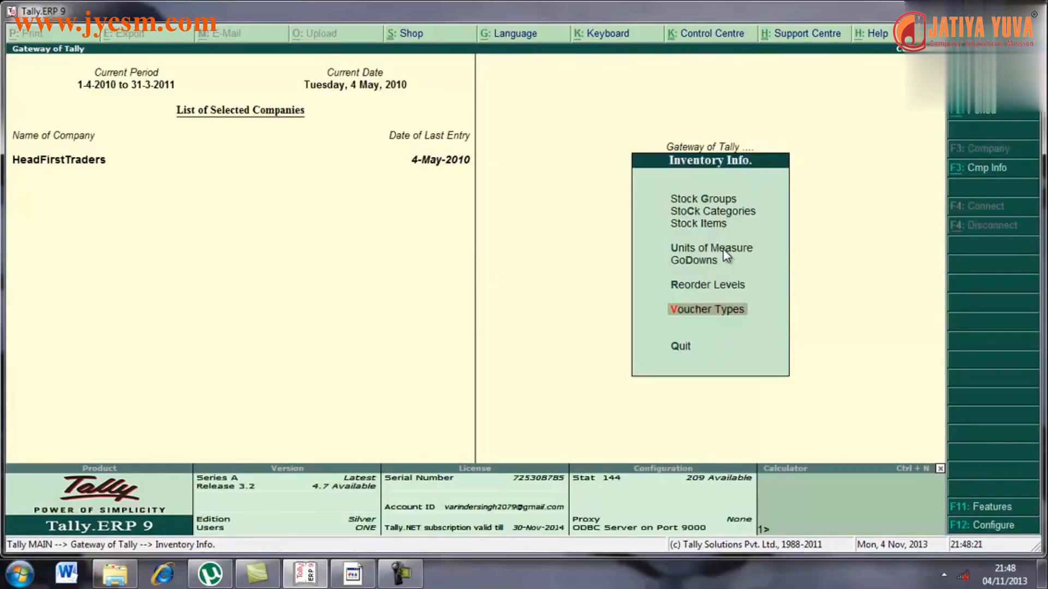
pyautogui.press('Escape')
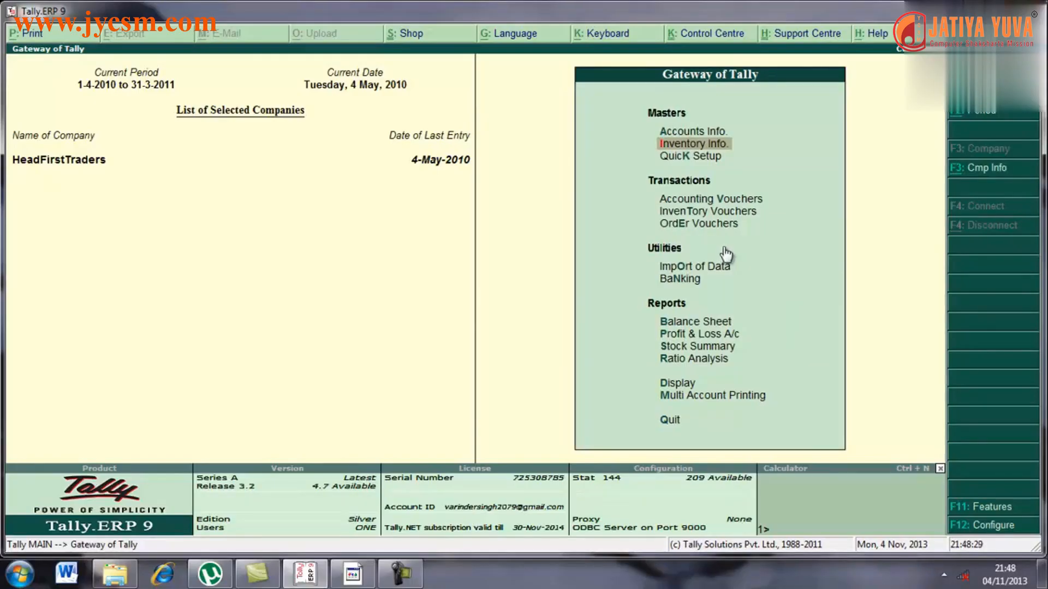
# - Start a new inventory voucher and change it to the ASSEMBLING VCH stock journal type
pyautogui.click(726, 217)
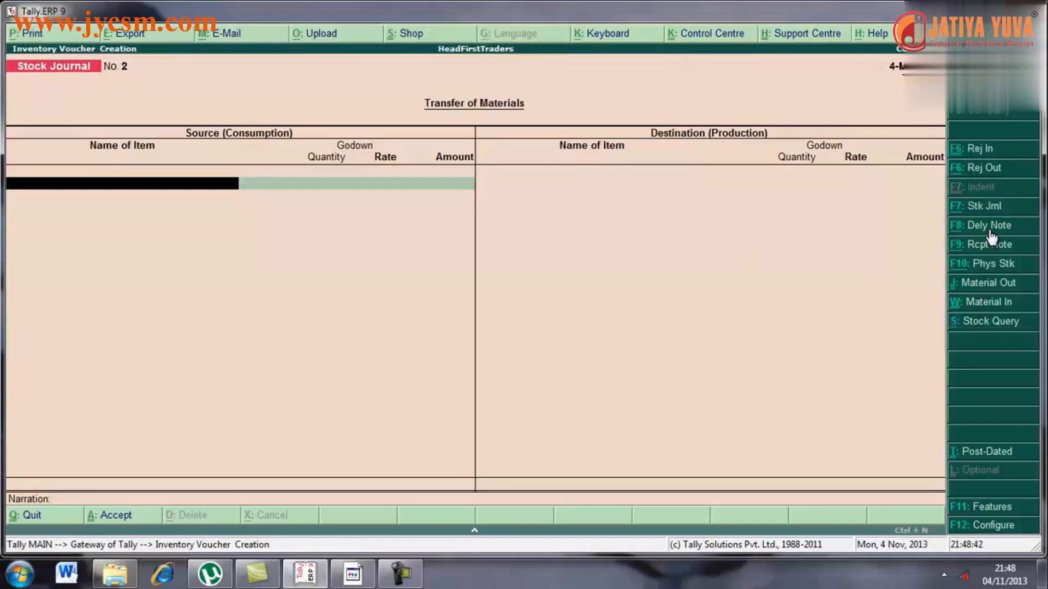
pyautogui.click(986, 207)
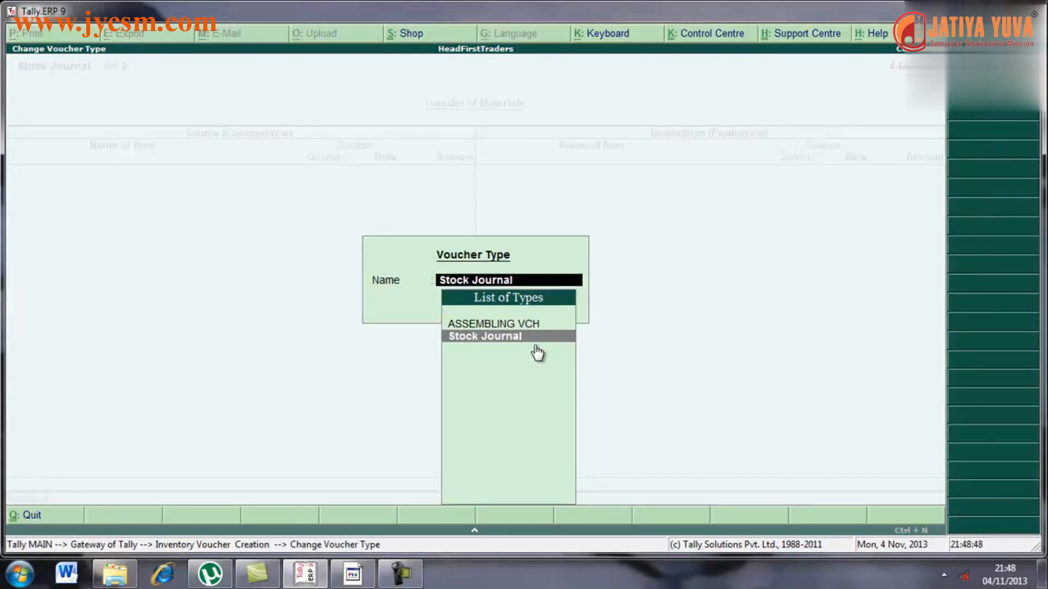
pyautogui.press('Up')
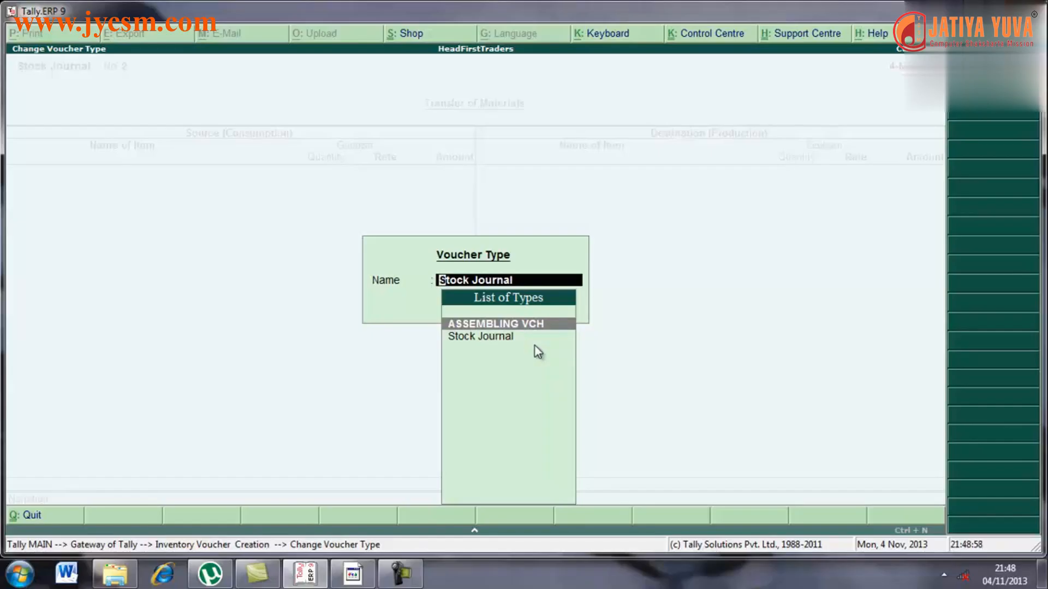
pyautogui.press('Return')
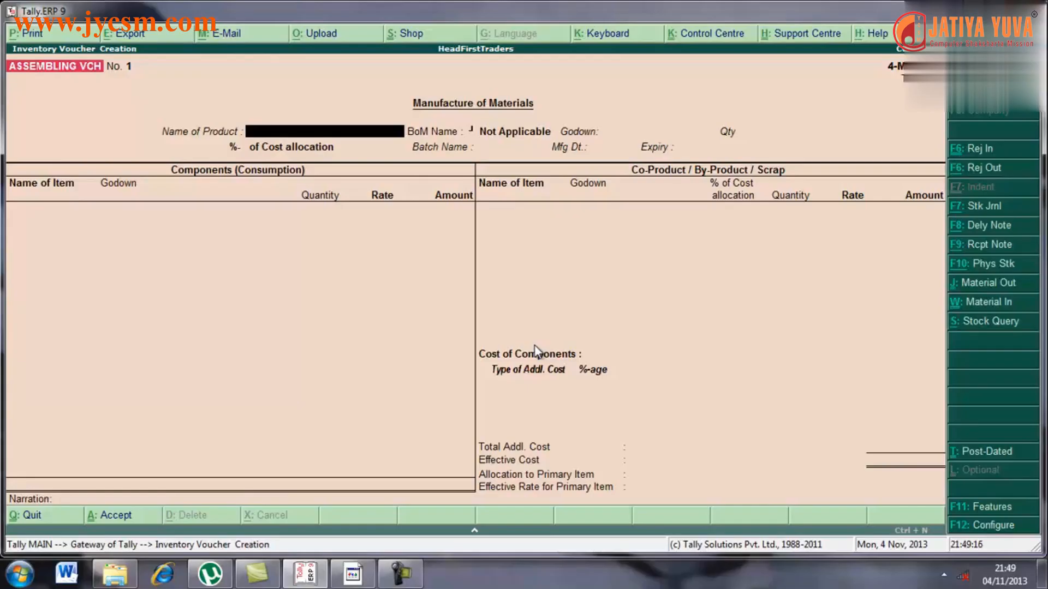
# - Choose COMPUTER DESKTOP as the product to manufacture, using its COMPUTER DESKTOP bill of materials
pyautogui.write('D')
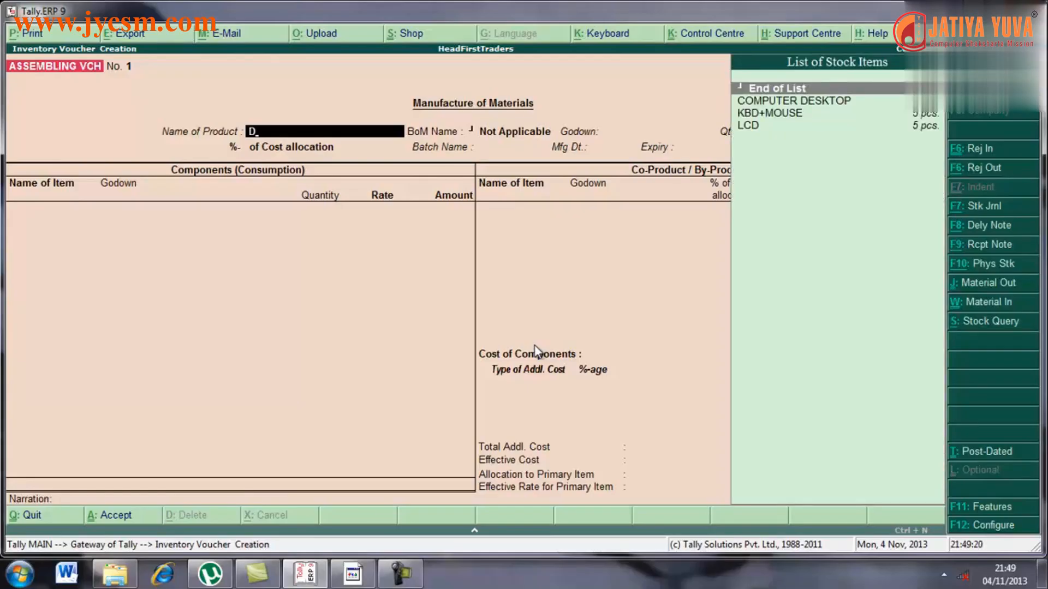
pyautogui.press('BackSpace')
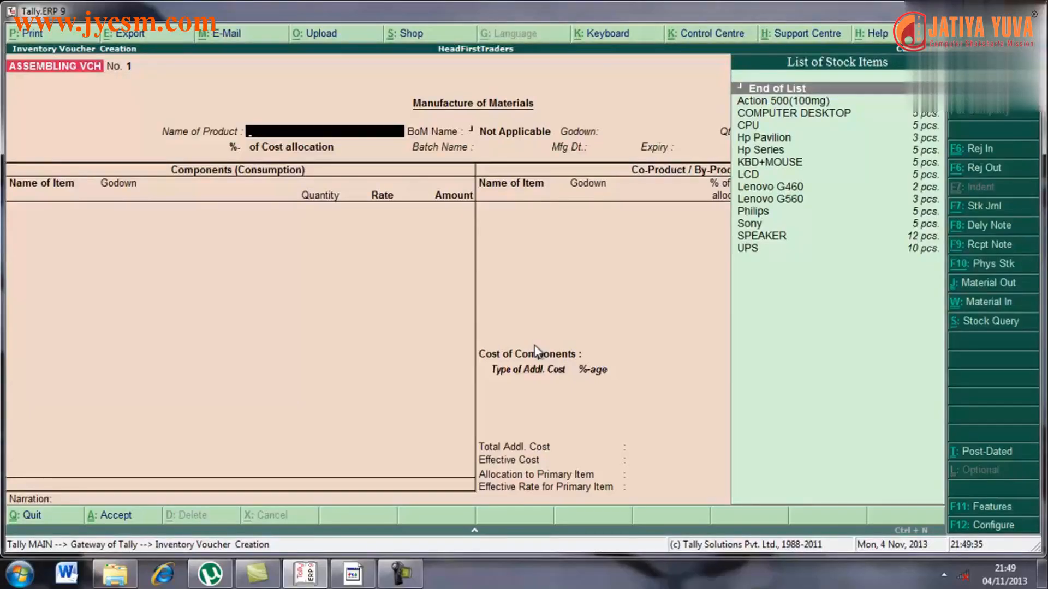
pyautogui.write('C')
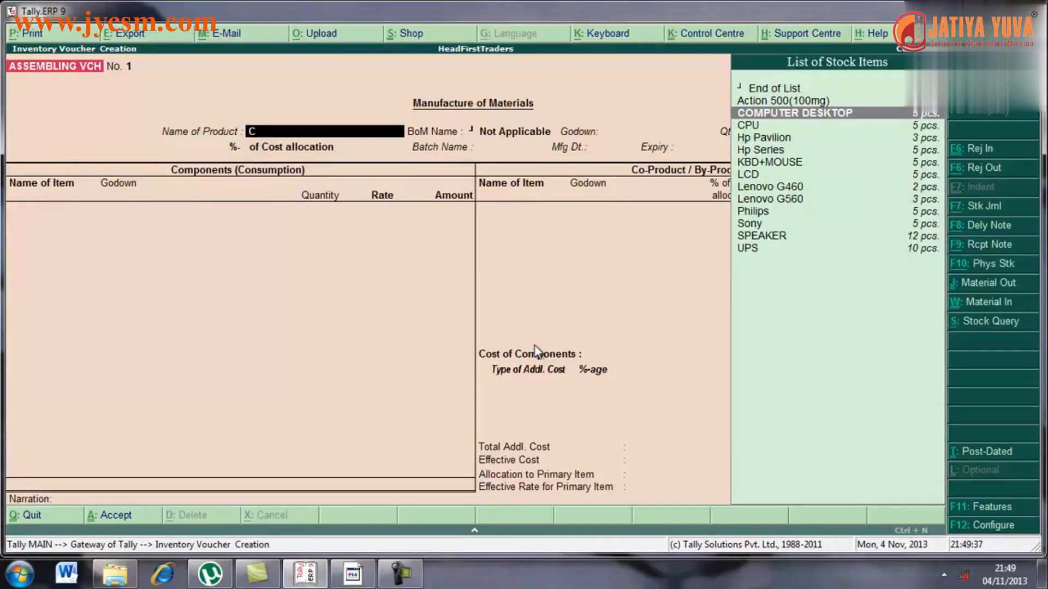
pyautogui.press('Return')
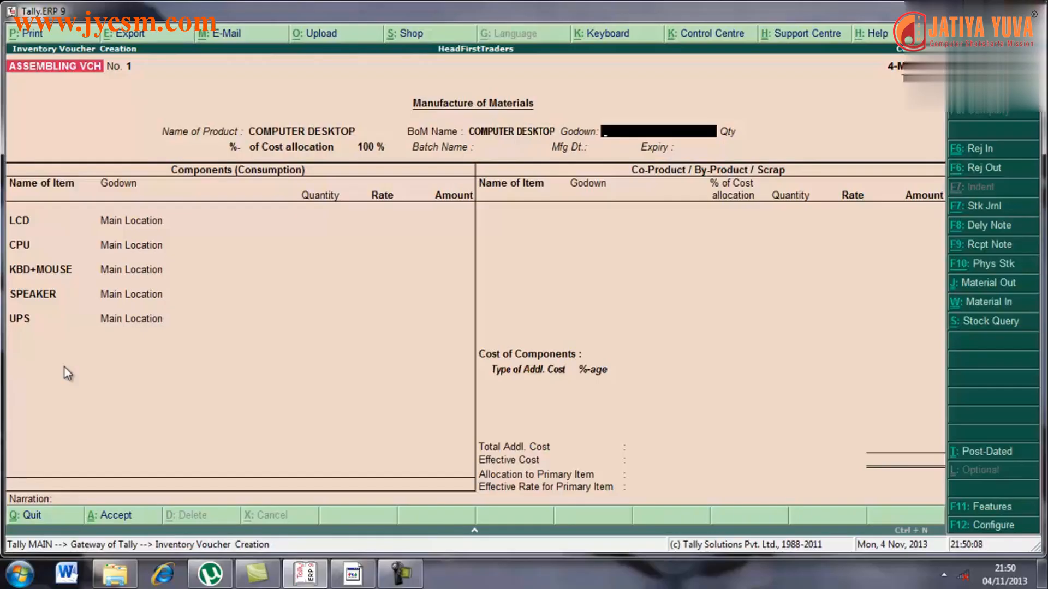
# - Set the product's godown to Main Location and the quantity to manufacture to 1 pcs
pyautogui.write('M')
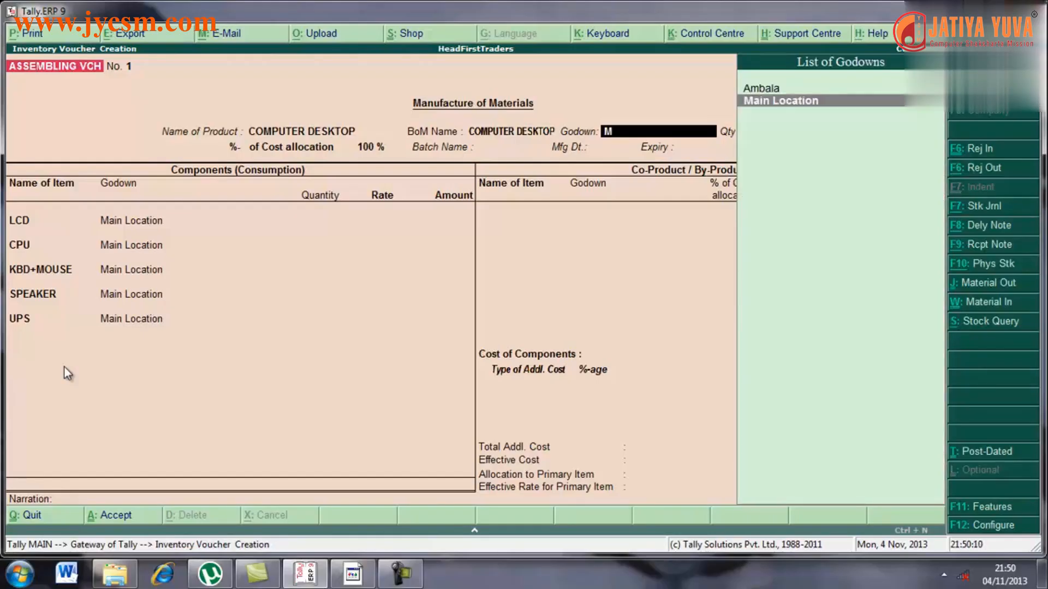
pyautogui.press('Return')
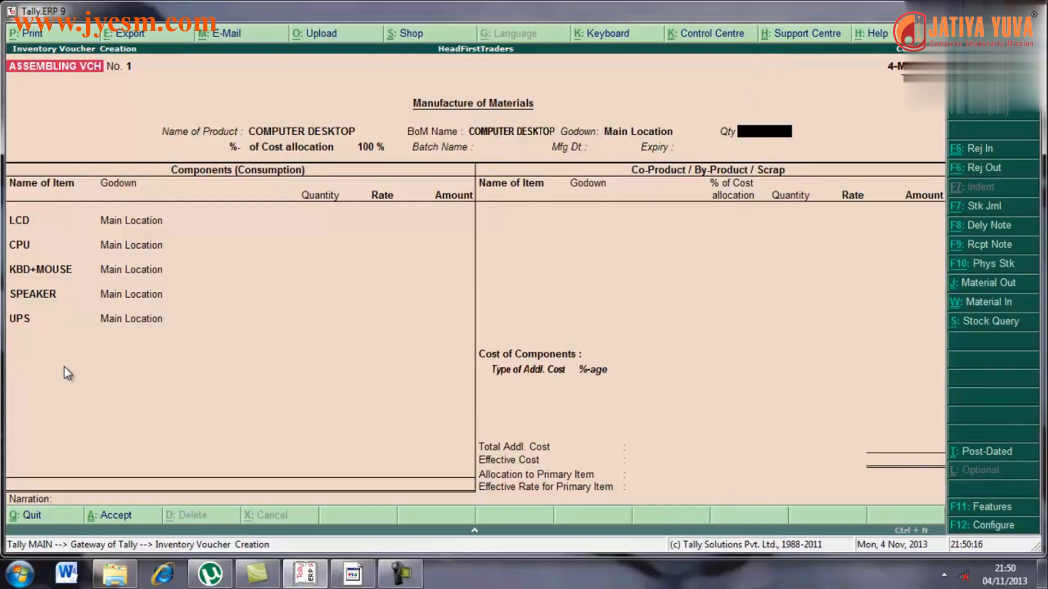
pyautogui.write('1')
pyautogui.press('Return')
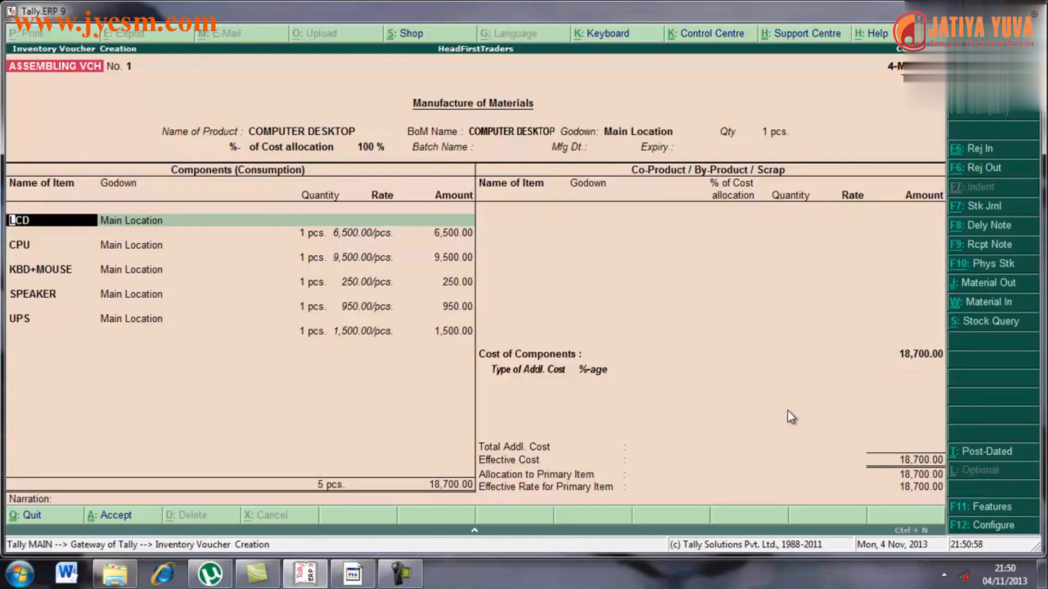
# - Leave the co-products, additional costs and narration empty, accept the assembly voucher, and return to the Gateway of Tally
pyautogui.click(792, 395)
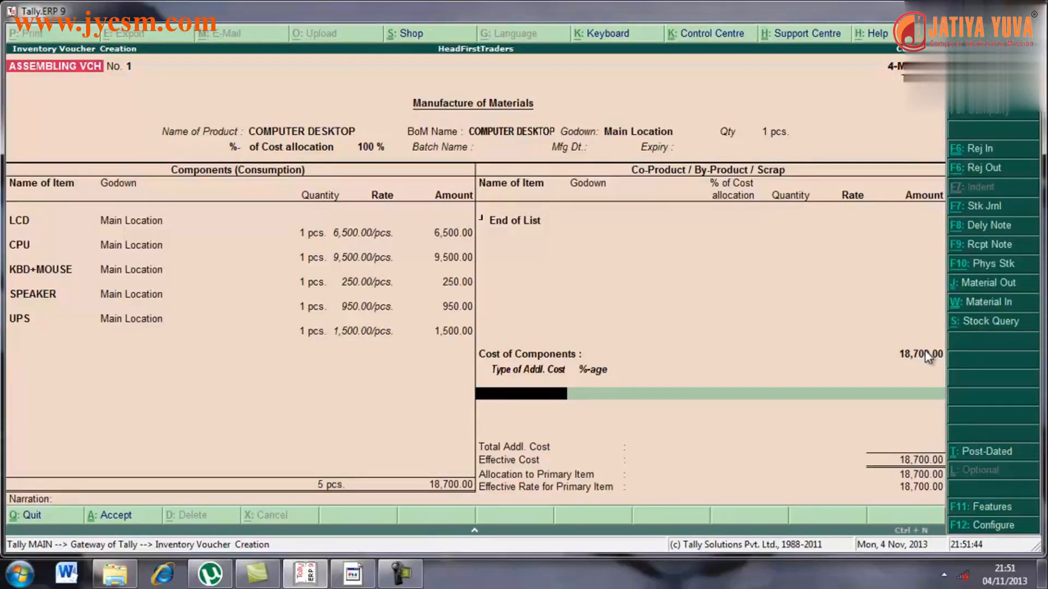
pyautogui.press('Return')
pyautogui.press('Return')
pyautogui.press('Escape')
pyautogui.press('Return')
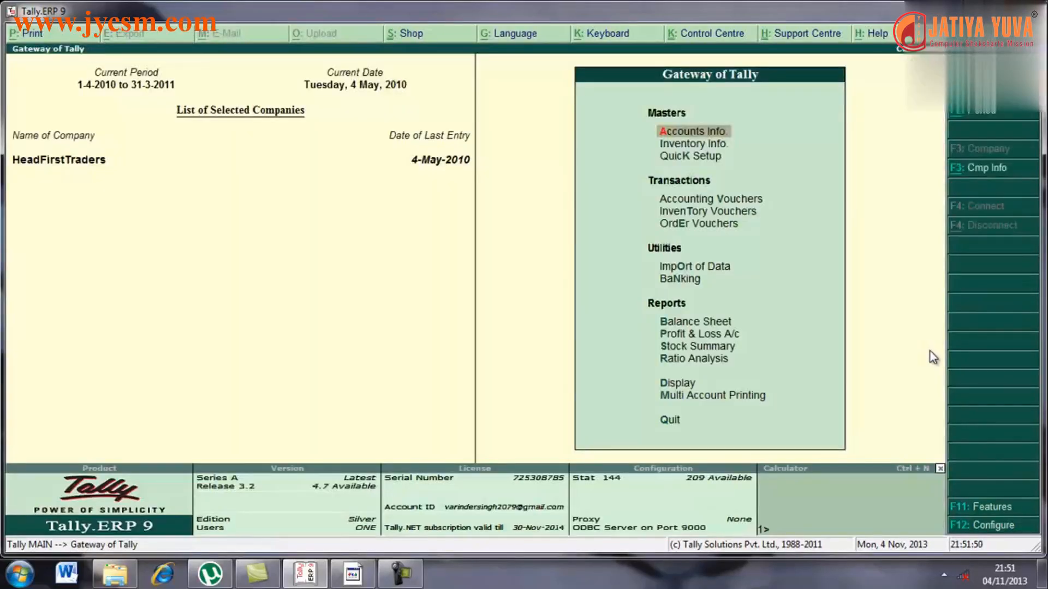